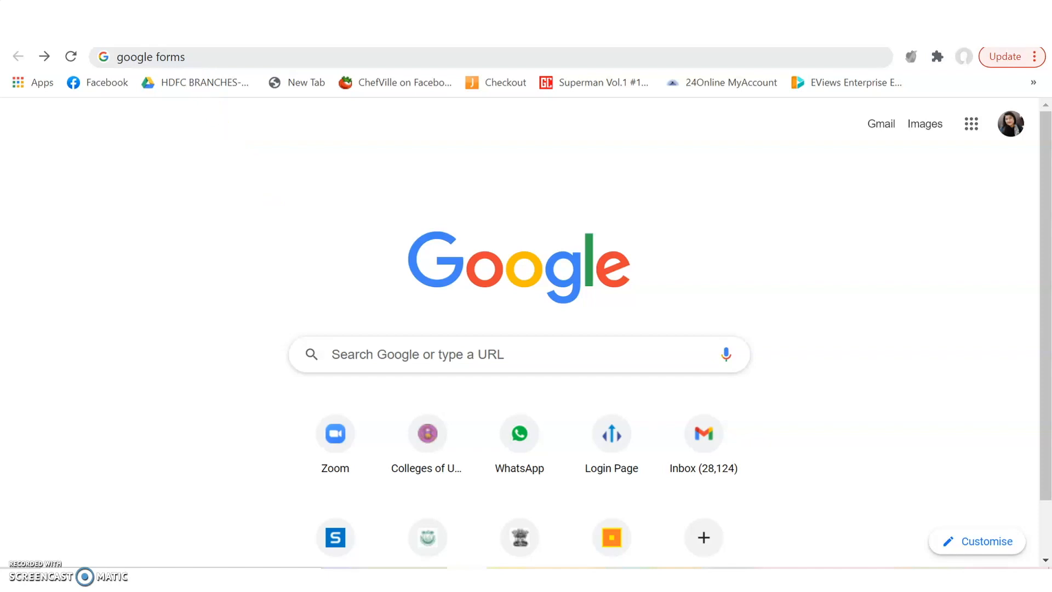
# Step: Search the web for google forms and start a blank form from the Google Forms home page
pyautogui.press('Return')
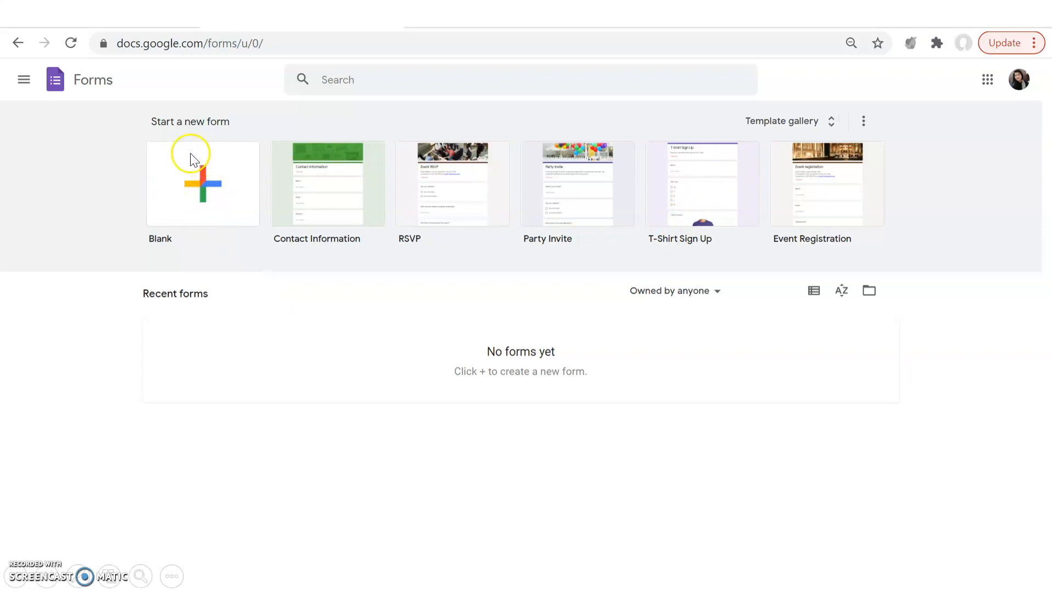
pyautogui.click(205, 197)
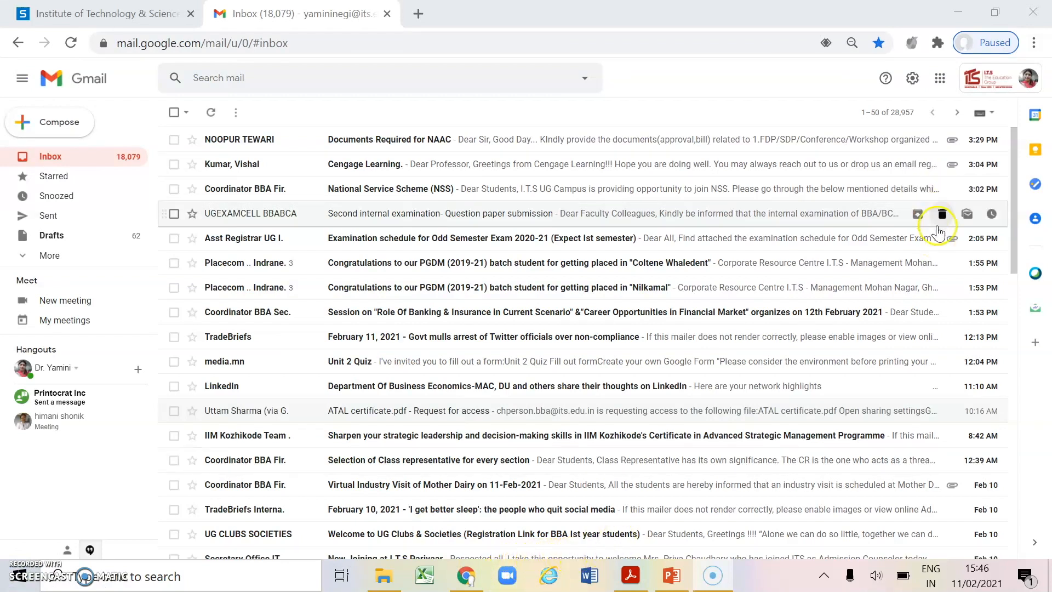
# Step: Open Google Drive from the Gmail inbox and create a new blank Google Form there
pyautogui.click(940, 81)
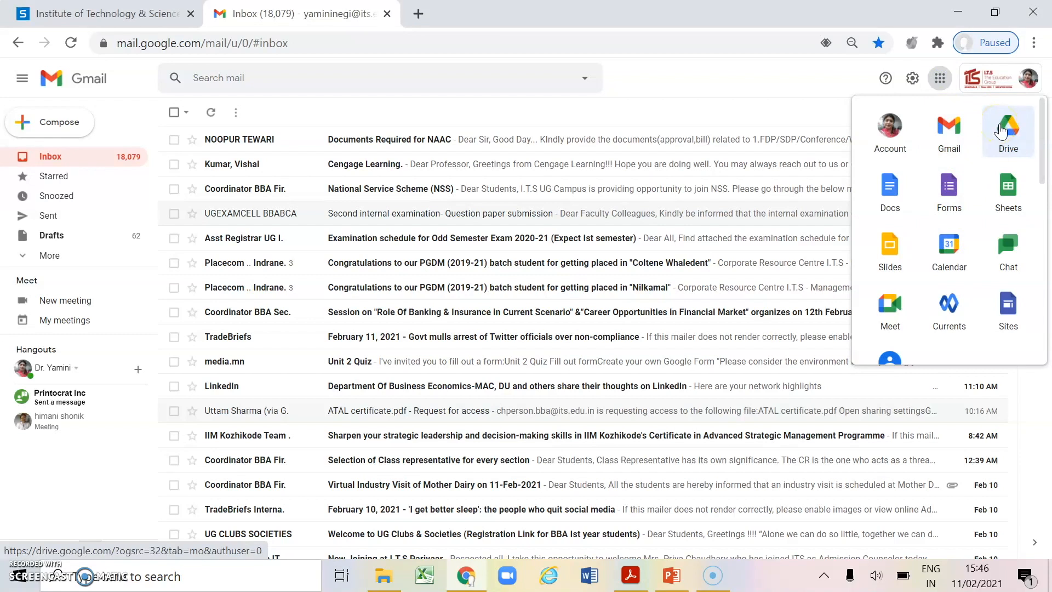
pyautogui.click(999, 129)
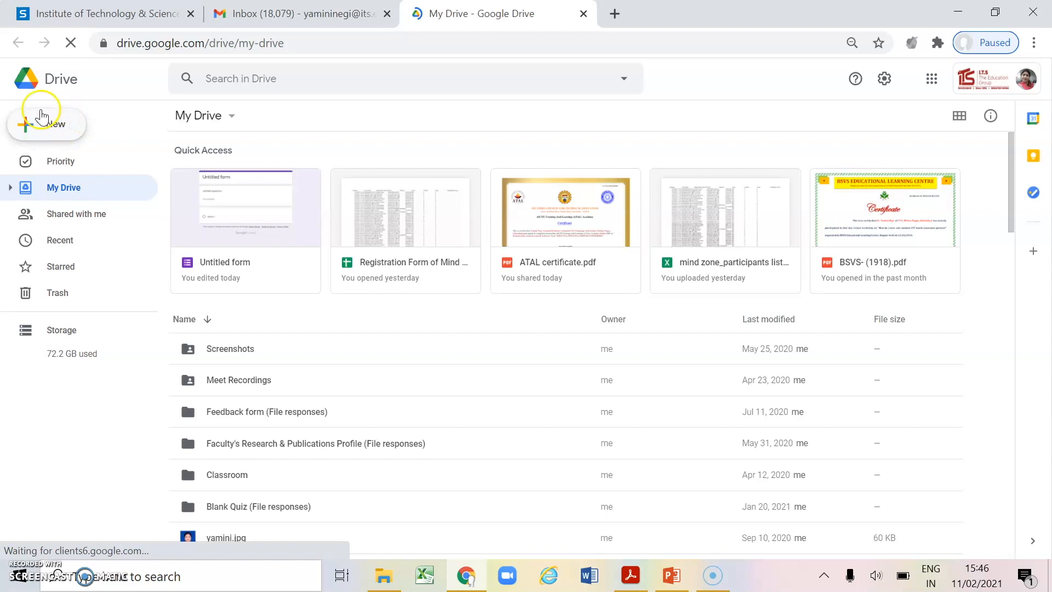
pyautogui.click(52, 131)
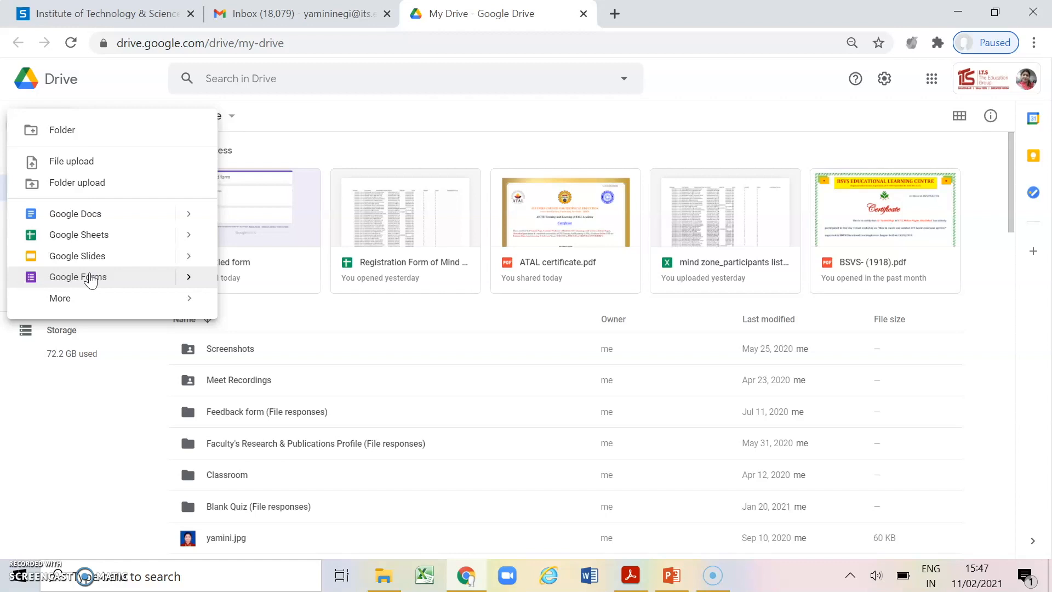
pyautogui.click(74, 299)
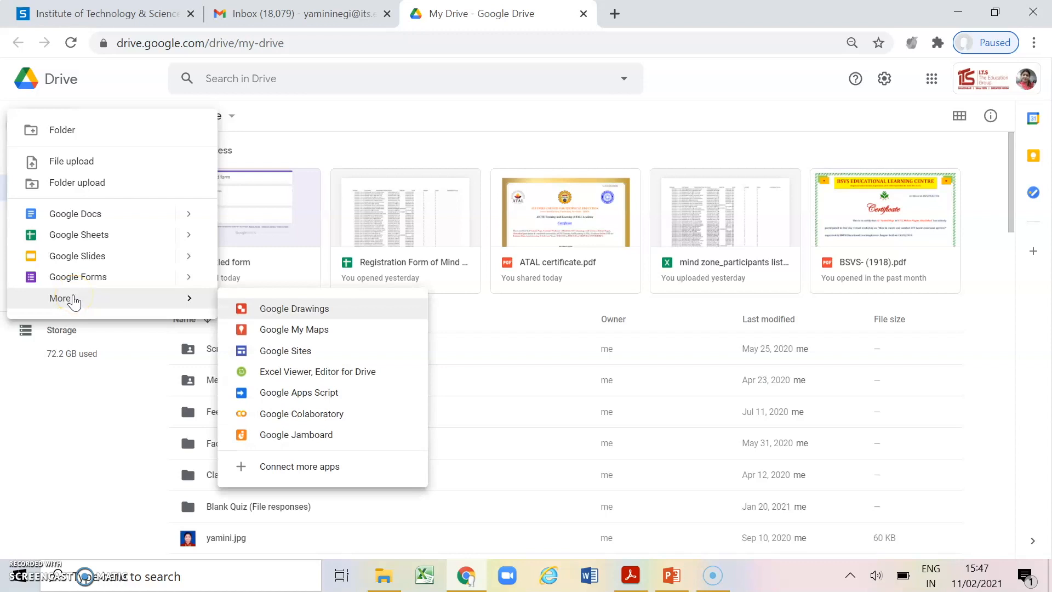
pyautogui.click(284, 335)
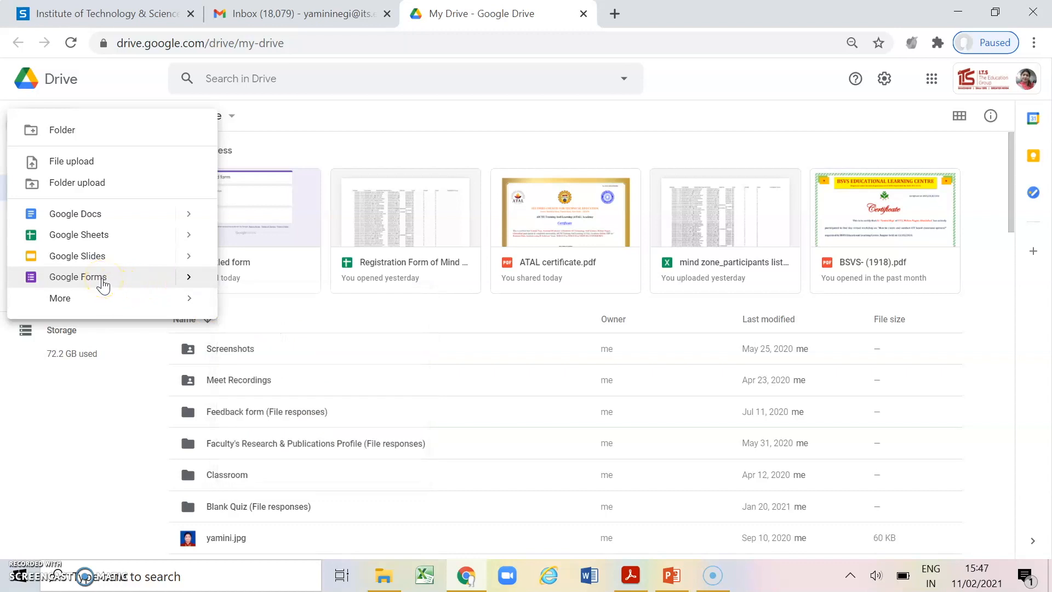
pyautogui.click(105, 281)
pyautogui.click(187, 277)
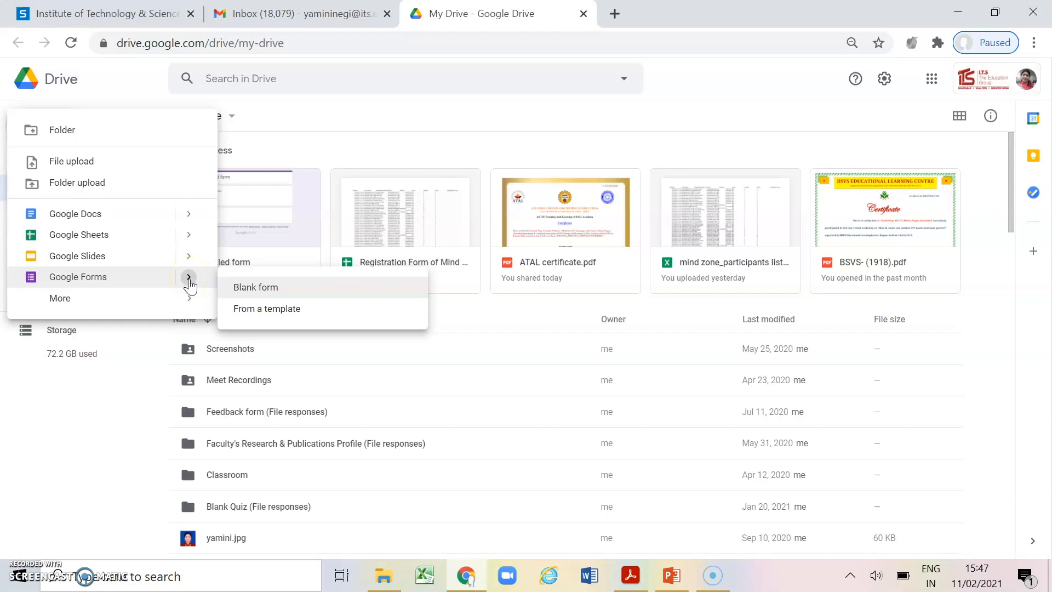
pyautogui.click(187, 285)
pyautogui.click(239, 291)
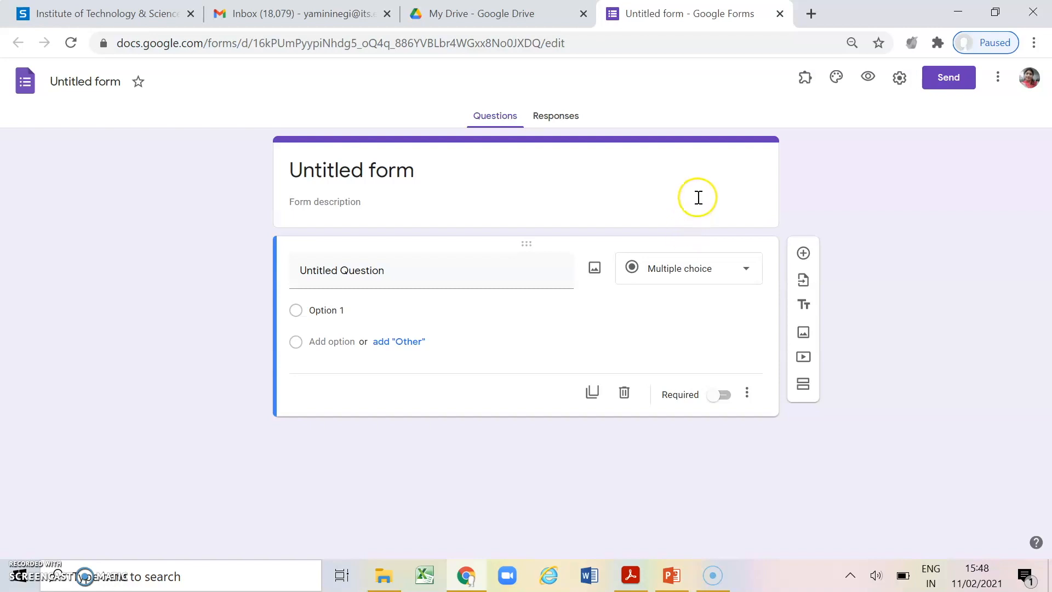
# Step: Close the untitled form and Drive, and open Google Forms from Gmail
pyautogui.click(779, 16)
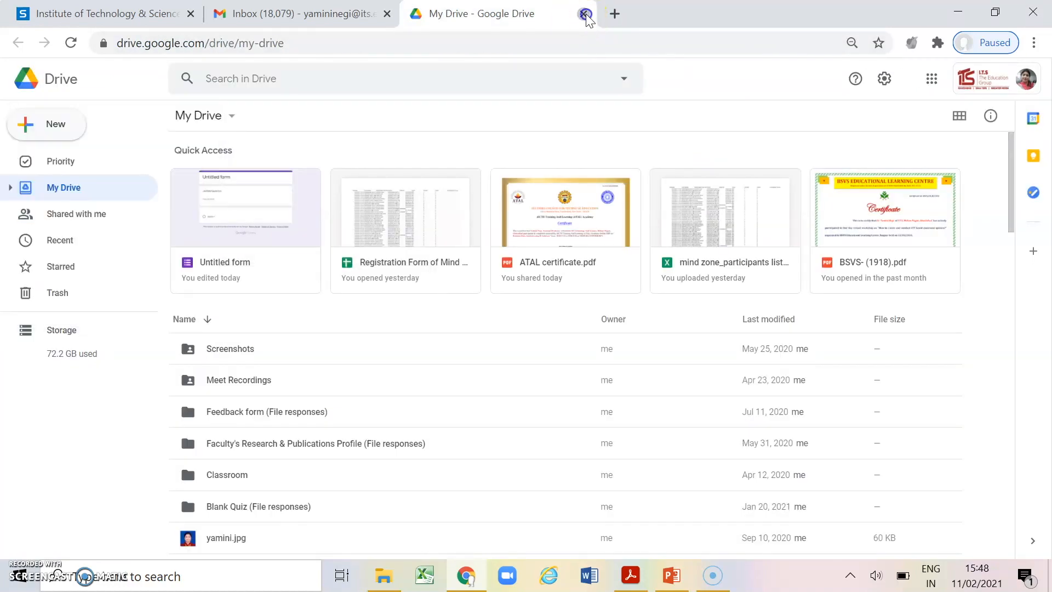
pyautogui.click(583, 13)
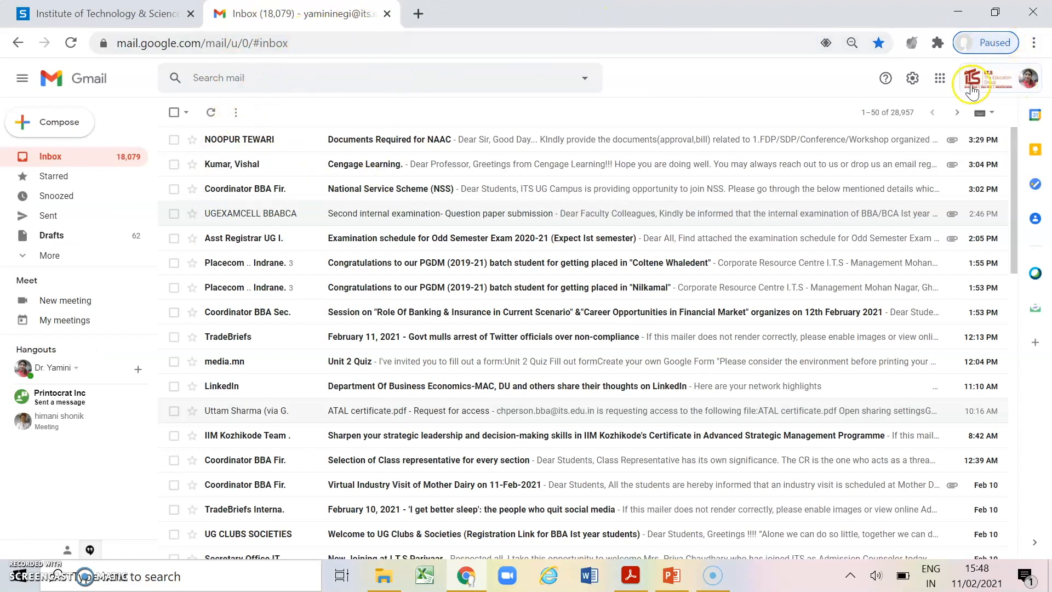
pyautogui.click(940, 81)
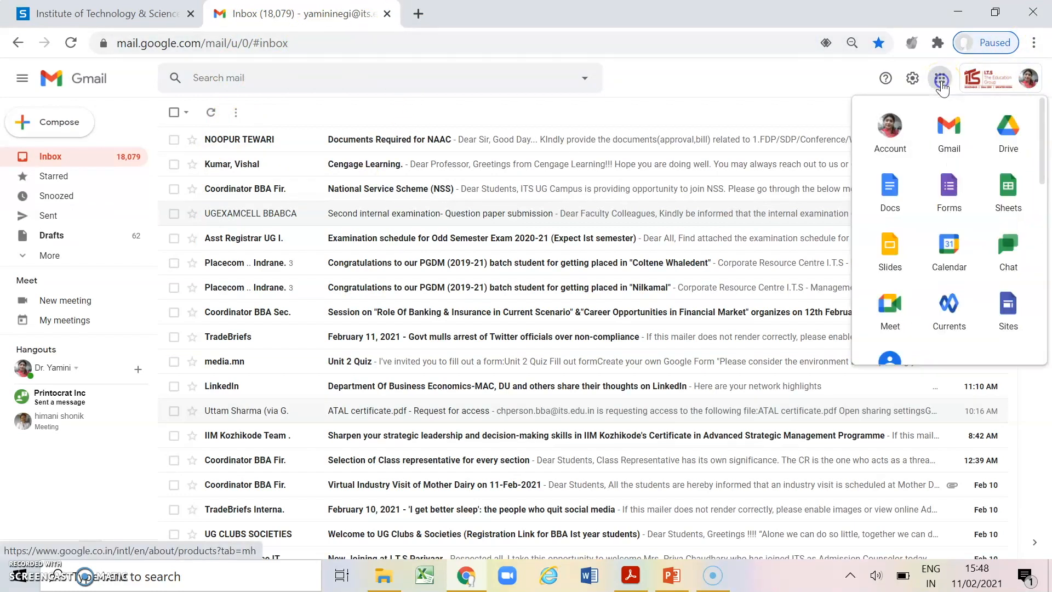
pyautogui.click(928, 280)
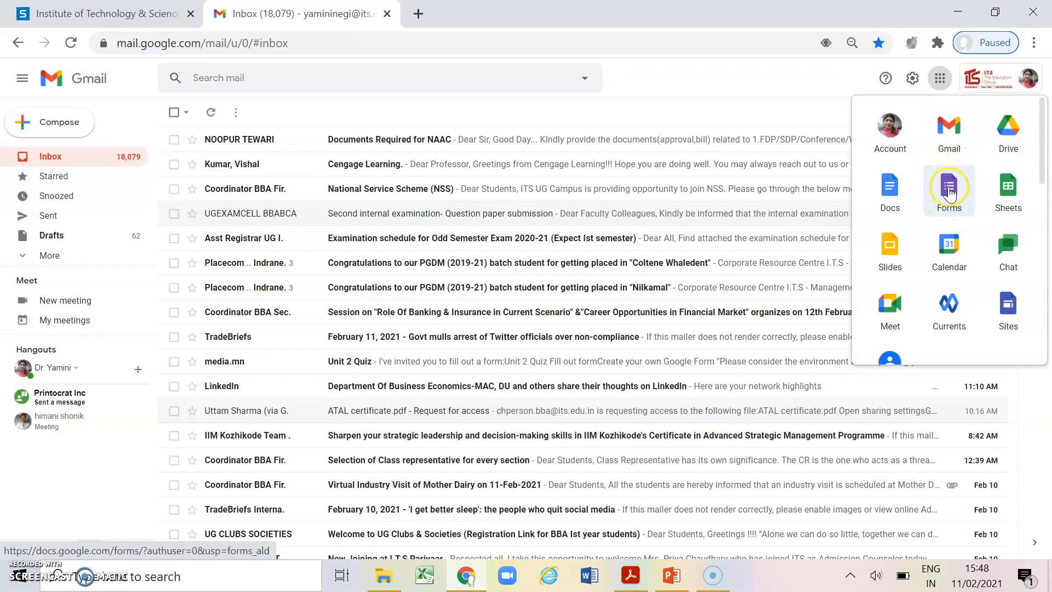
pyautogui.click(950, 194)
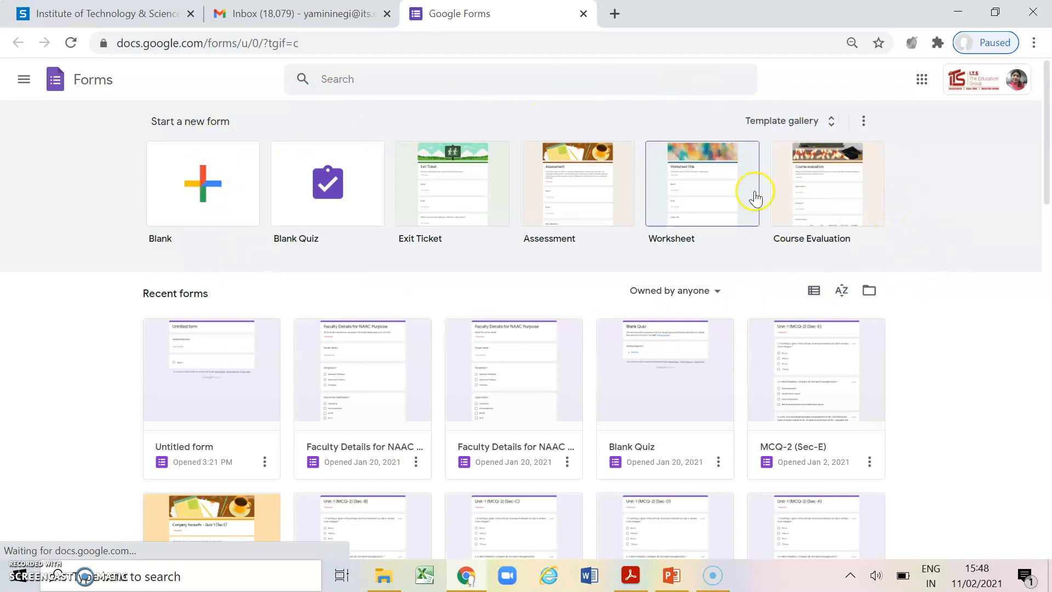
# Step: Examine the general template gallery through the Education, Personal and Work templates, and return to the Forms home page
pyautogui.click(765, 131)
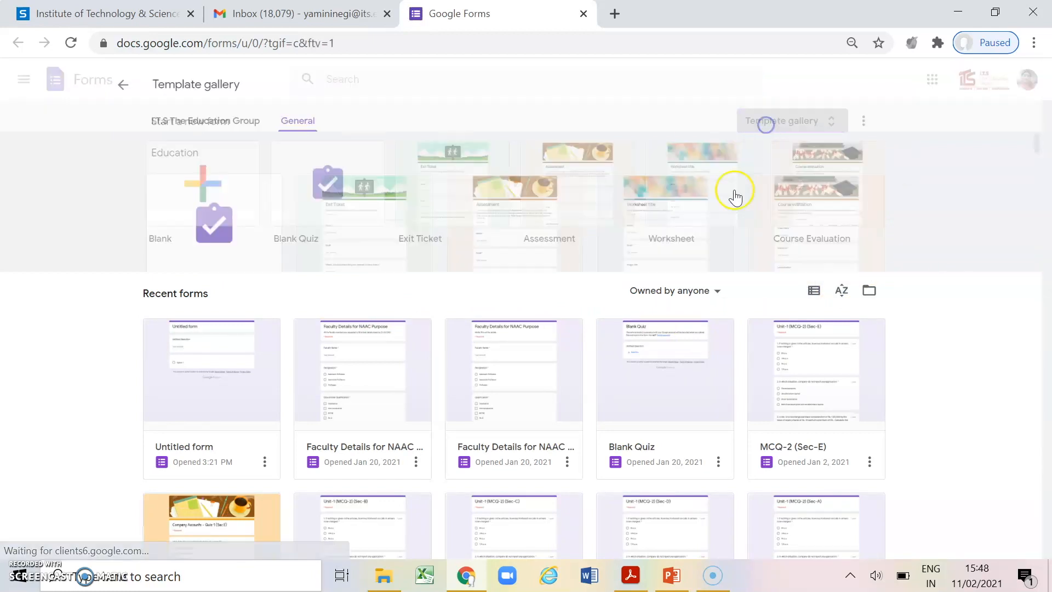
pyautogui.scroll(-3, 602, 331)
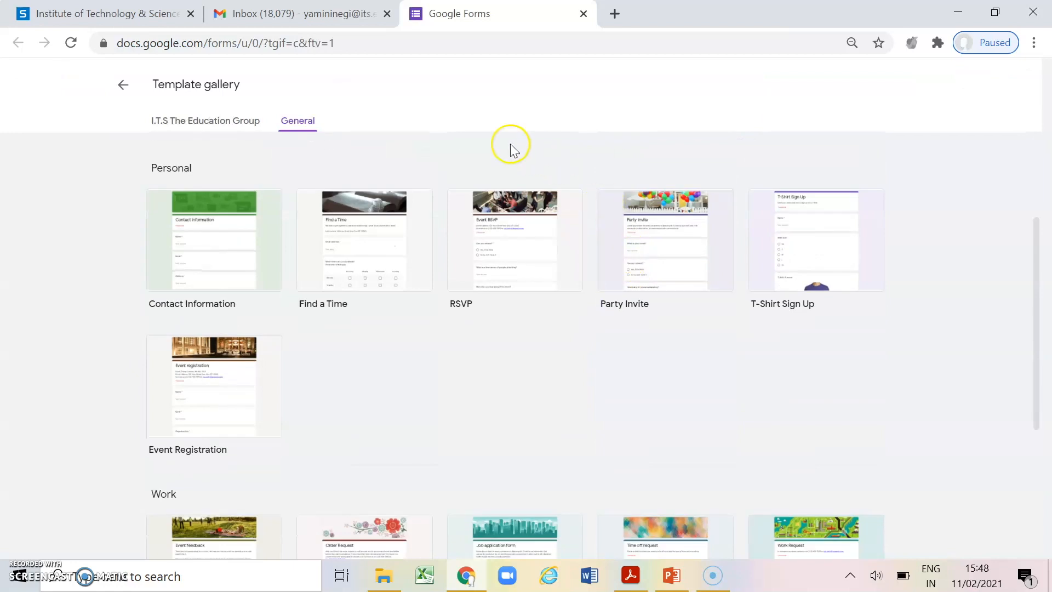
pyautogui.scroll(-2, 284, 359)
pyautogui.scroll(-2, 333, 433)
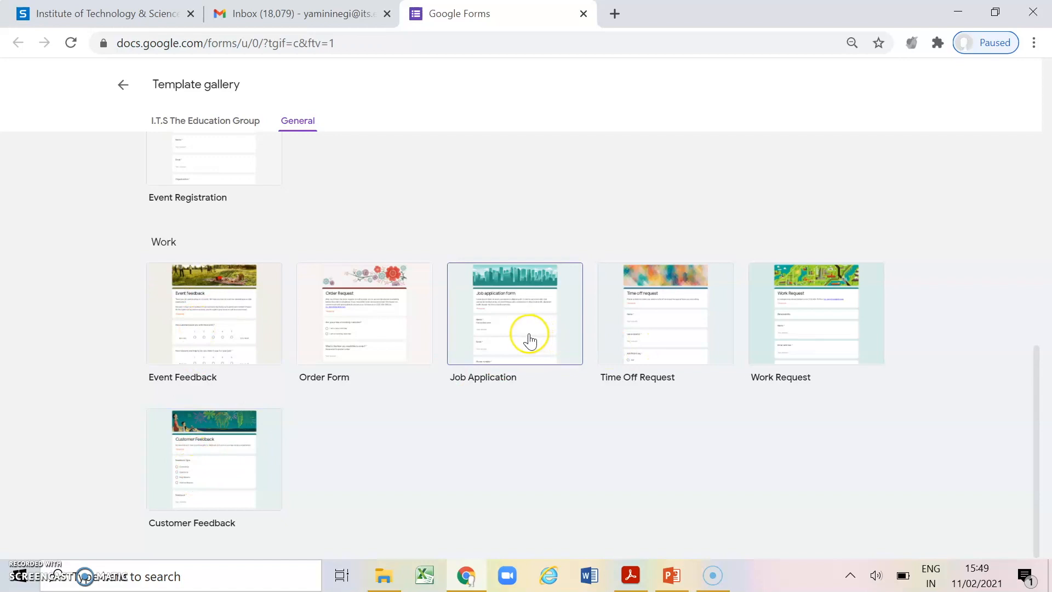
pyautogui.scroll(8, 469, 400)
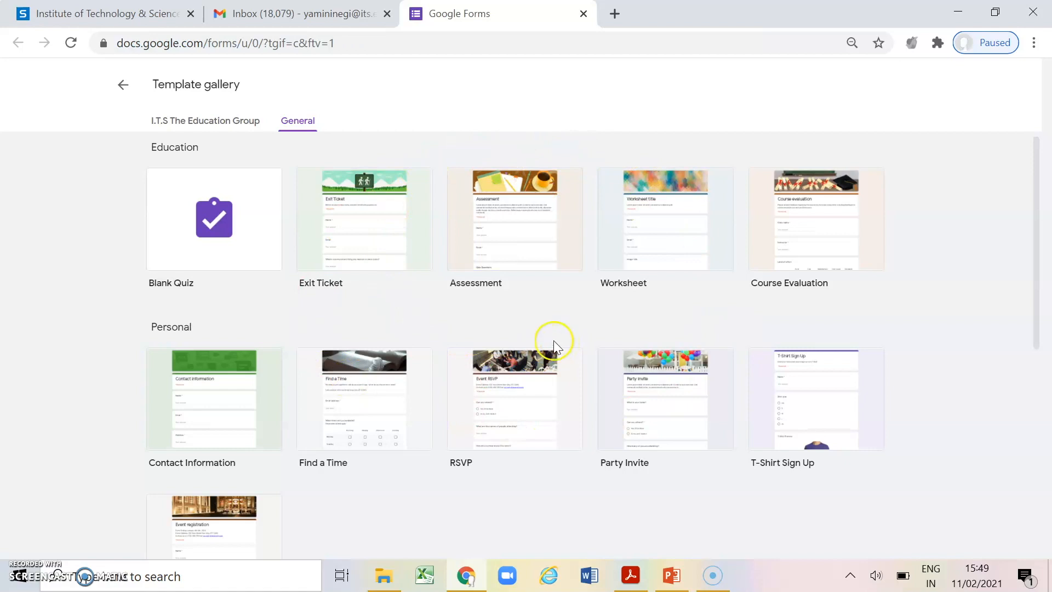
pyautogui.click(116, 88)
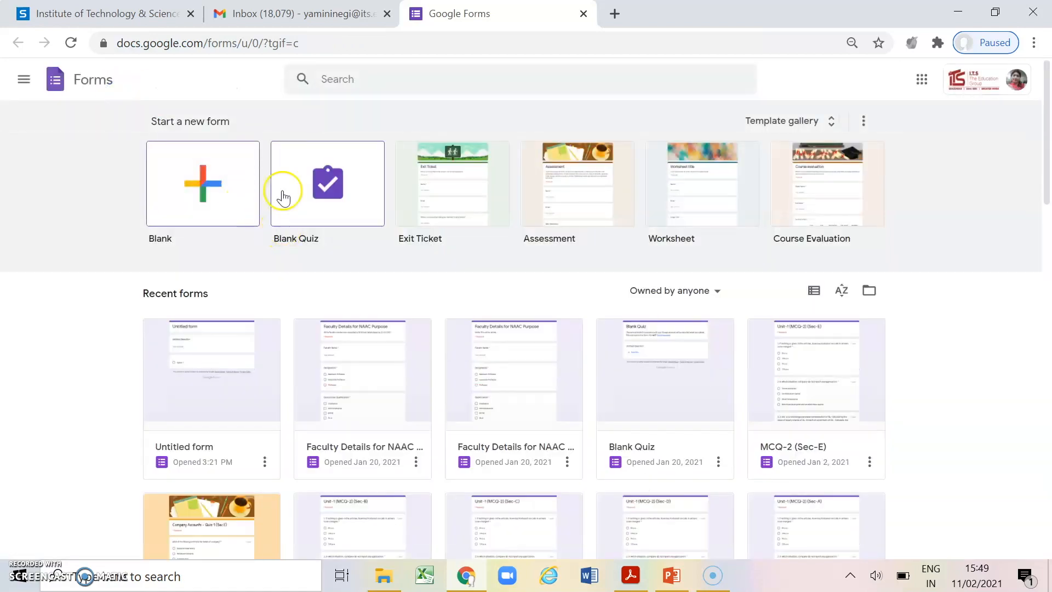
# Step: Create a blank form titled Faculty Details and give the form file the same name
pyautogui.click(206, 195)
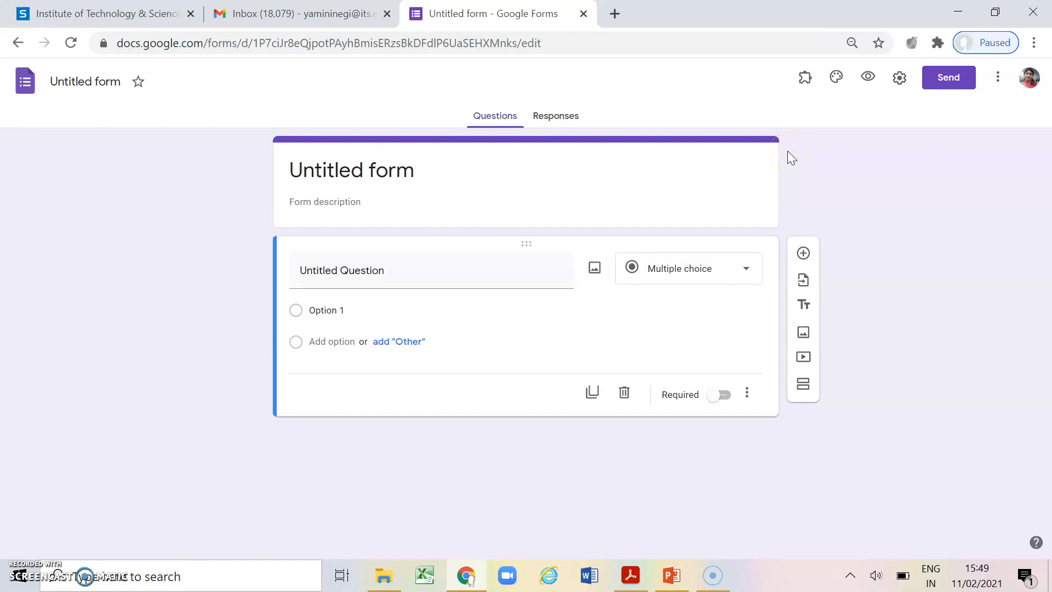
pyautogui.click(367, 170)
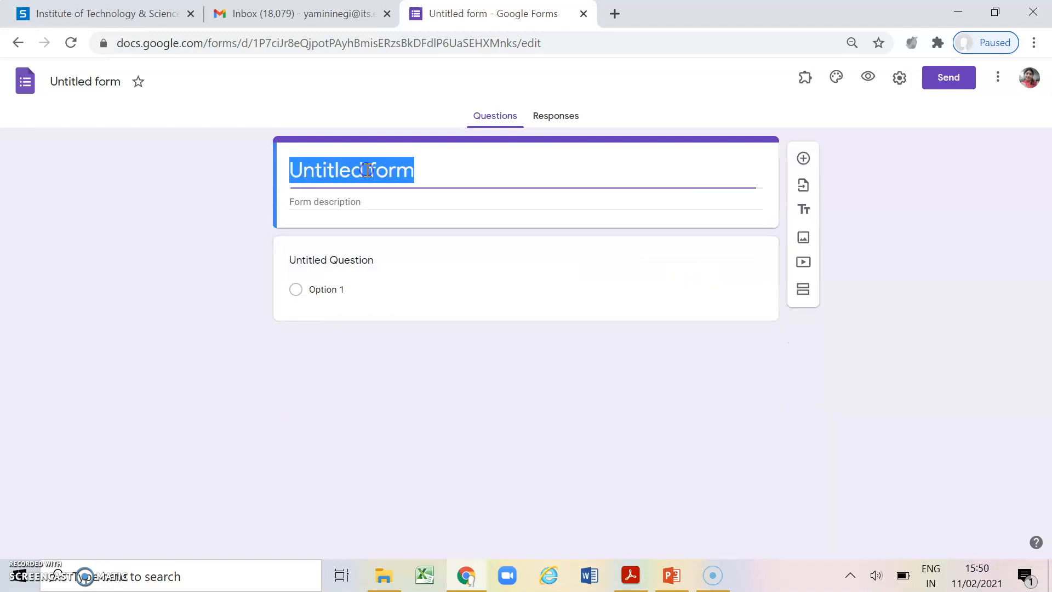
pyautogui.write('Fa')
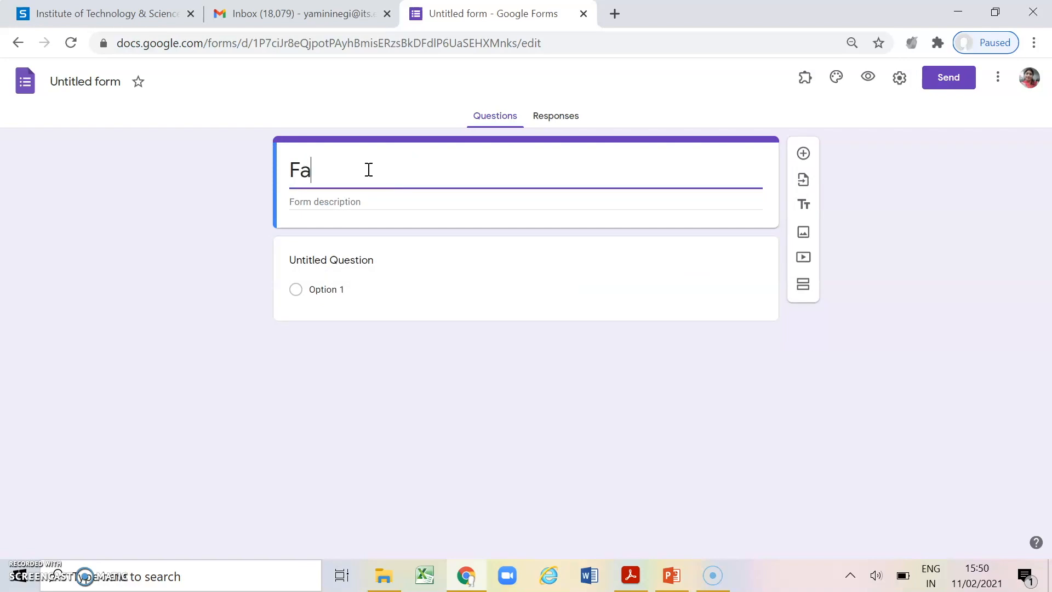
pyautogui.write('culty Details')
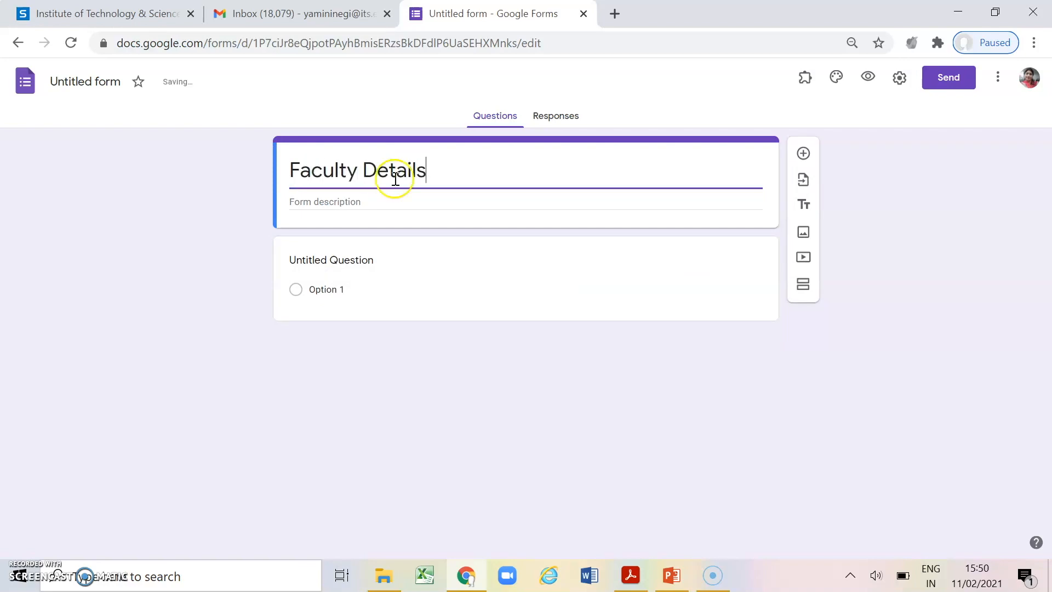
pyautogui.click(443, 169)
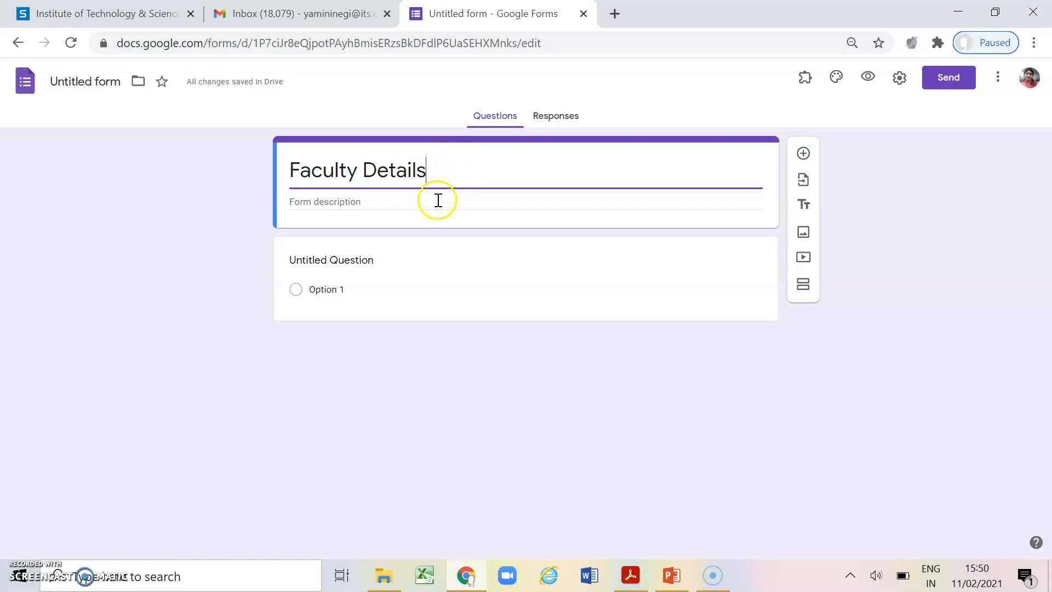
pyautogui.click(78, 82)
pyautogui.click(81, 188)
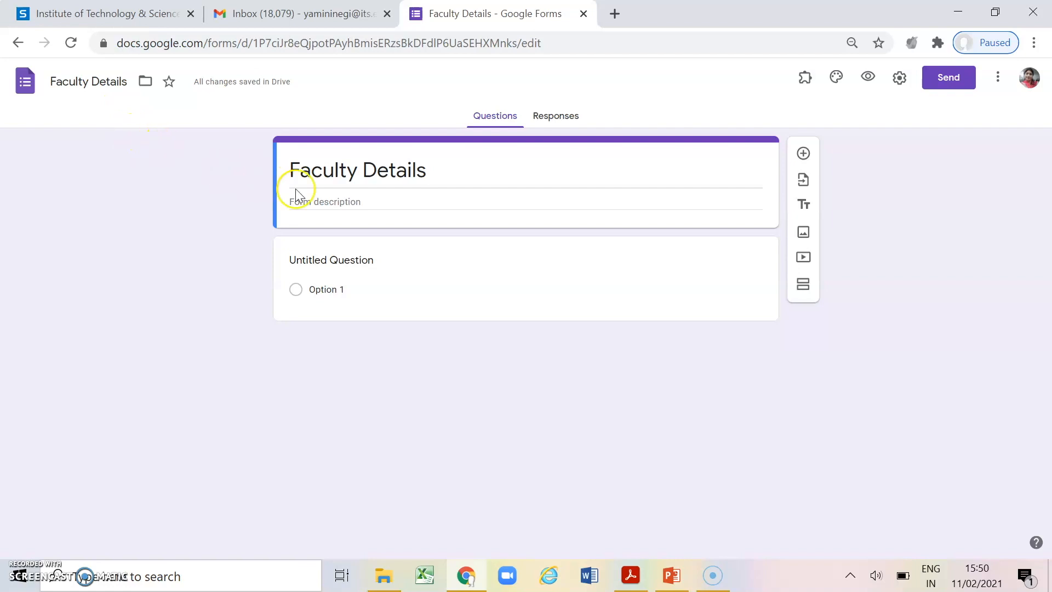
# Step: Enter the form description "I require these details for NAAC Purpose and you all requested to please submit it latest by 13th February 2021"
pyautogui.click(314, 199)
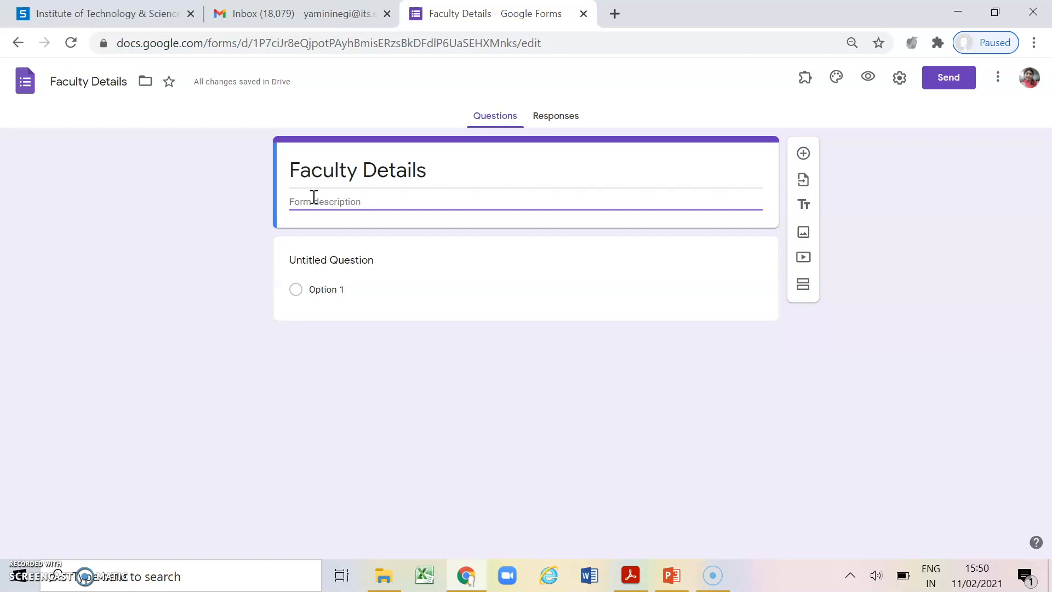
pyautogui.click(314, 197)
pyautogui.write('I require these details for NAAC Purpose and you all requested to please submit it latest by 13th February 2021')
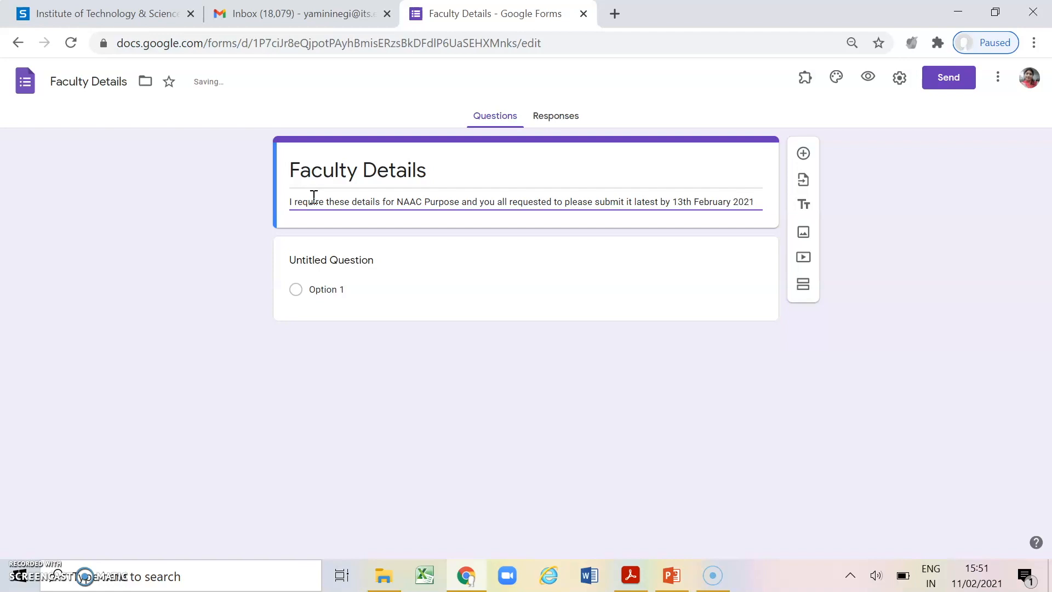
pyautogui.click(612, 227)
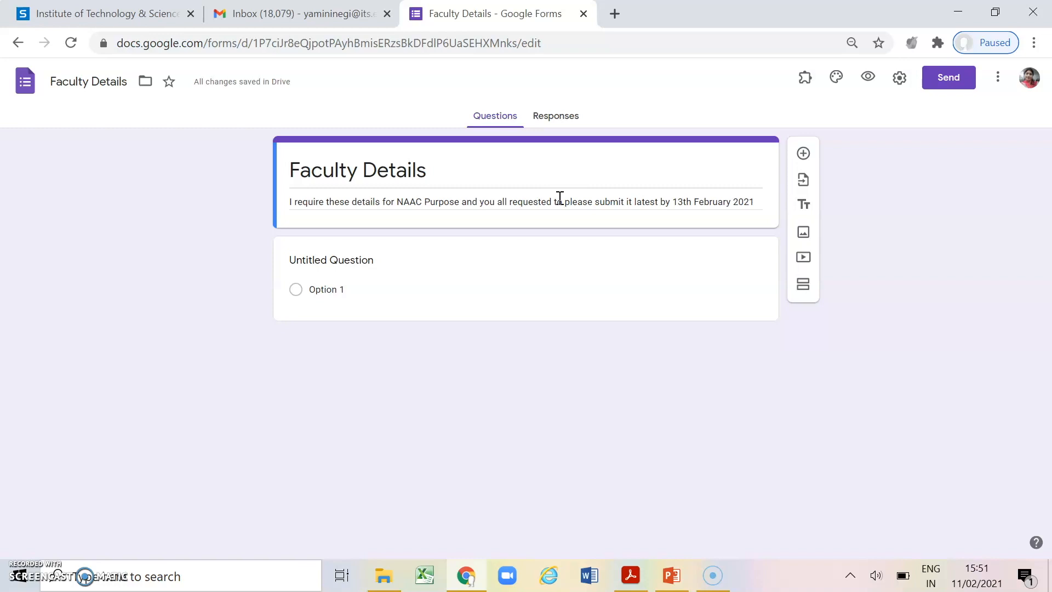
# Step: Turn the untitled question into a required short-answer question named Faculty Name
pyautogui.click(335, 259)
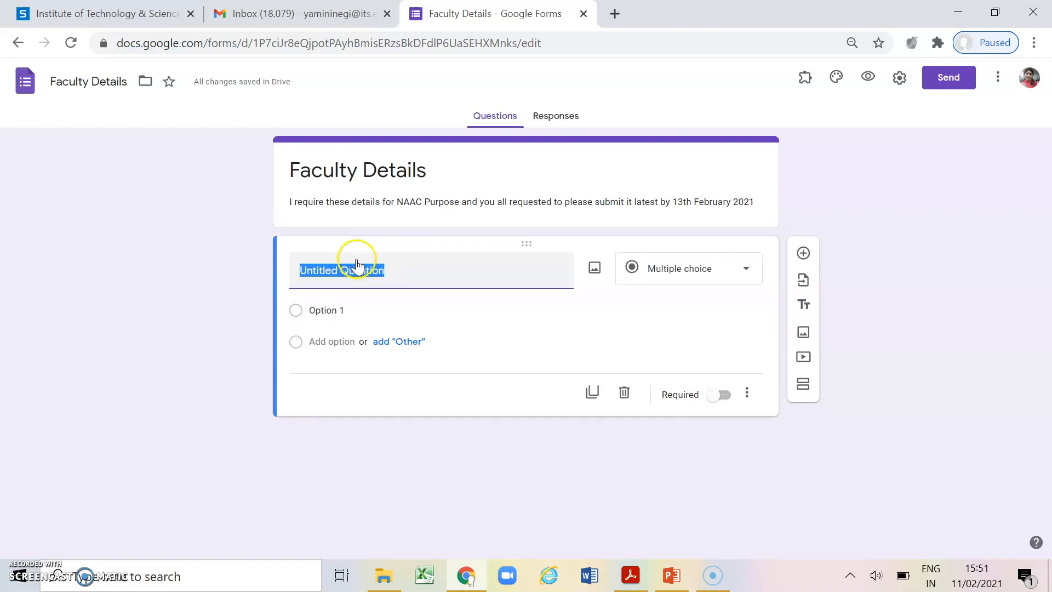
pyautogui.write('Facu')
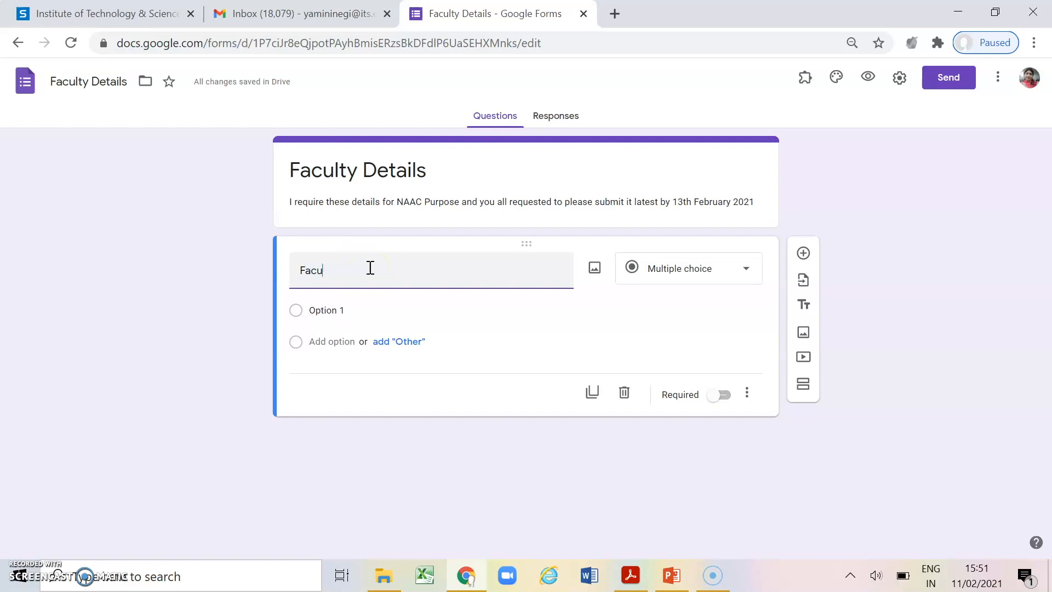
pyautogui.write('lty Name')
pyautogui.click(737, 272)
pyautogui.click(741, 269)
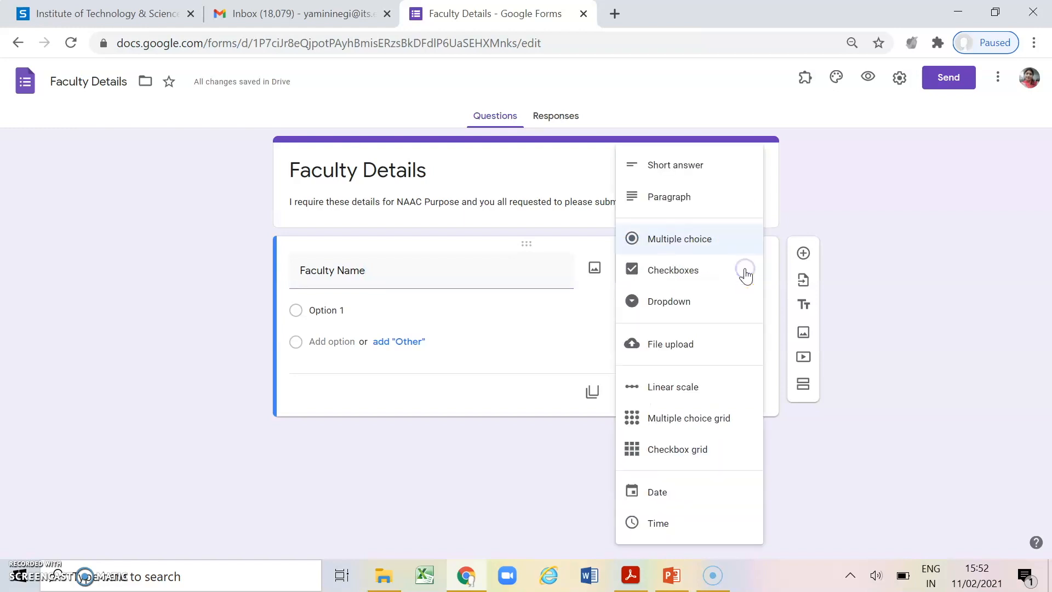
pyautogui.click(668, 167)
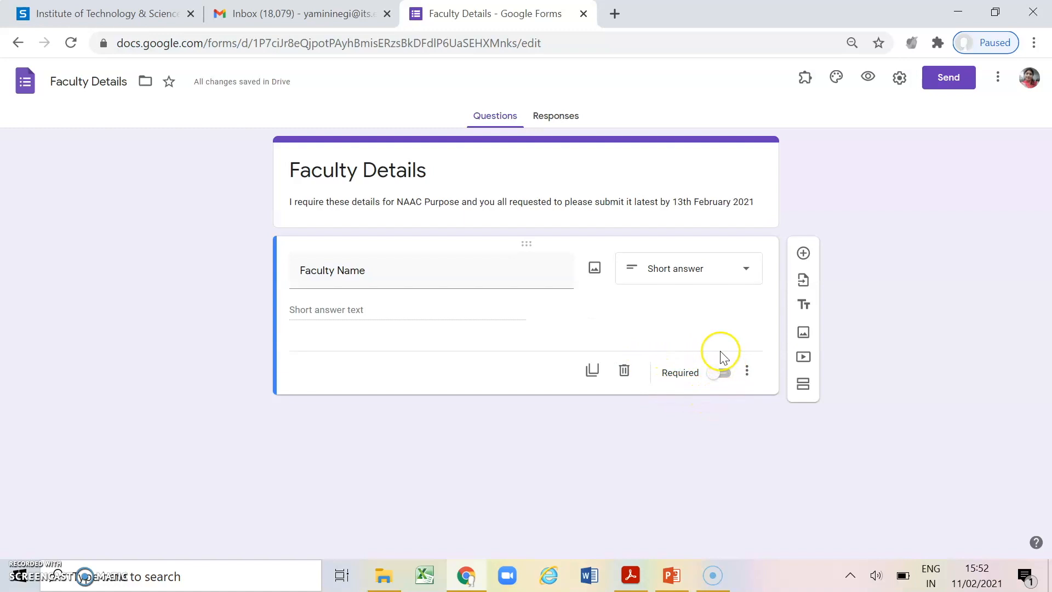
pyautogui.click(724, 373)
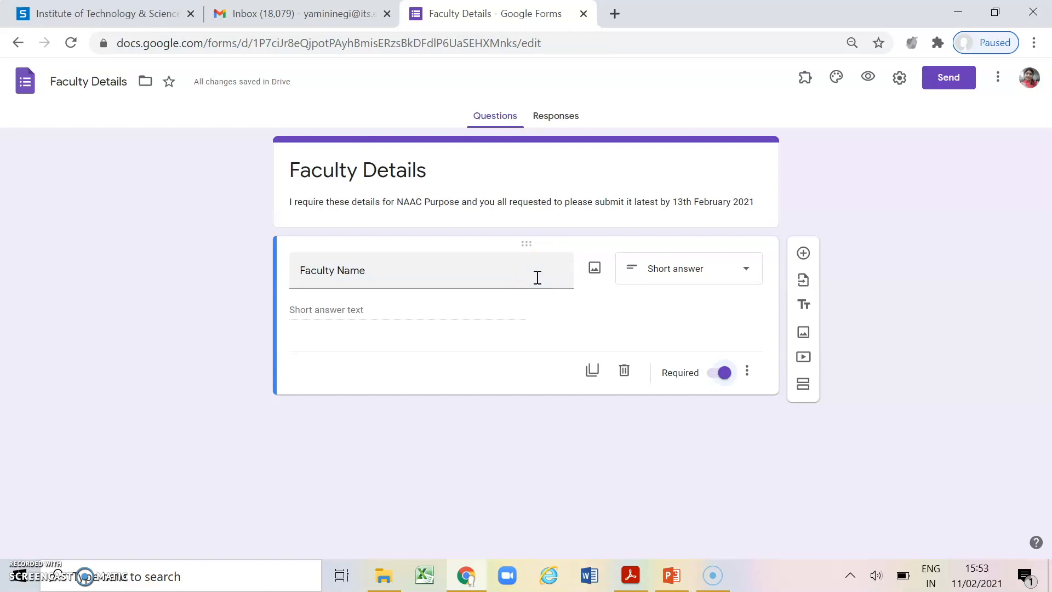
pyautogui.click(697, 322)
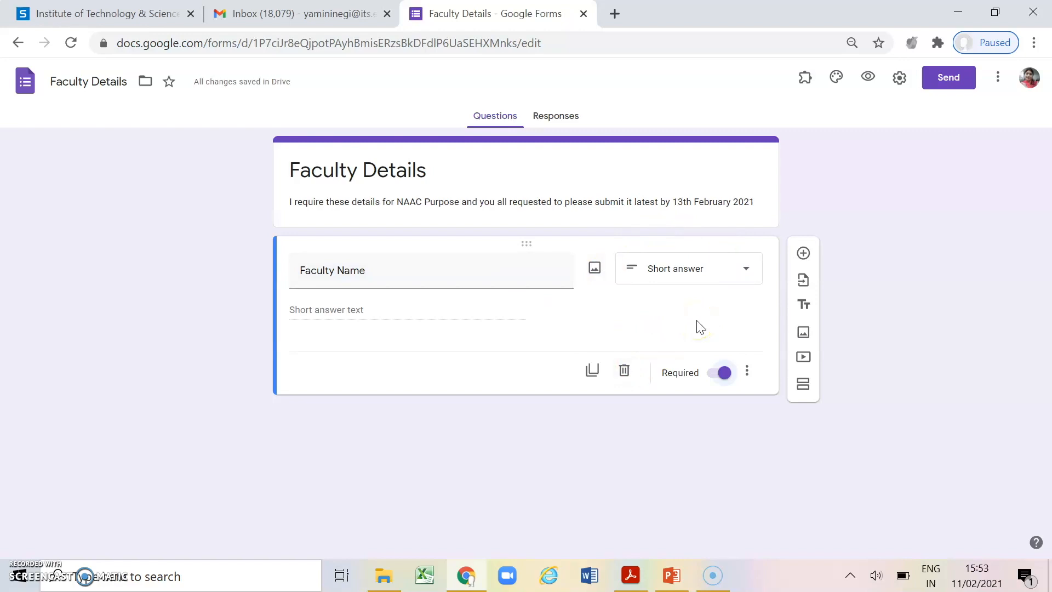
# Step: Add an empty question below Faculty Name and delete it again
pyautogui.click(803, 254)
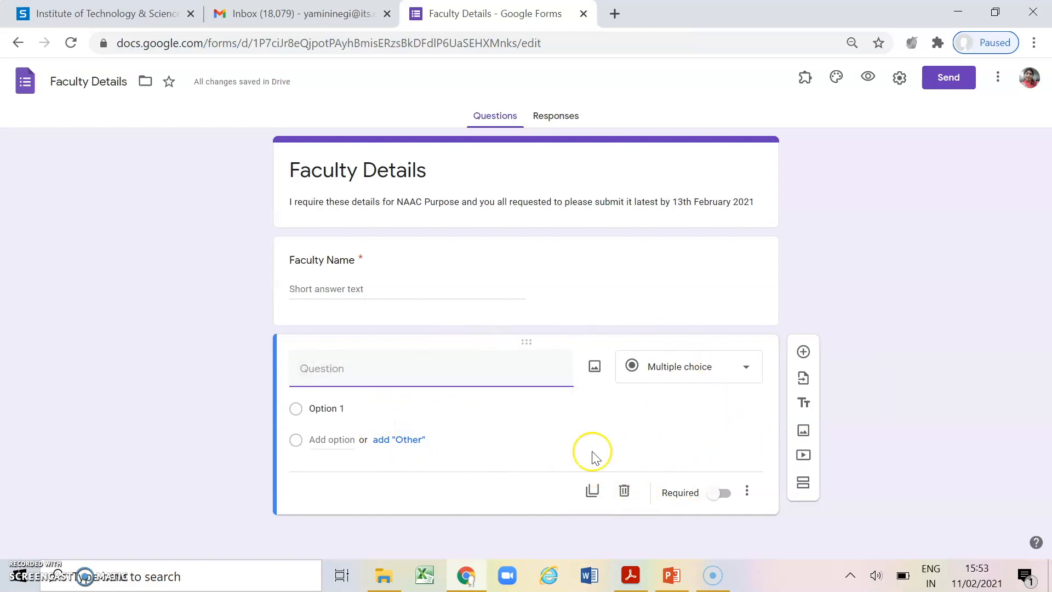
pyautogui.click(624, 492)
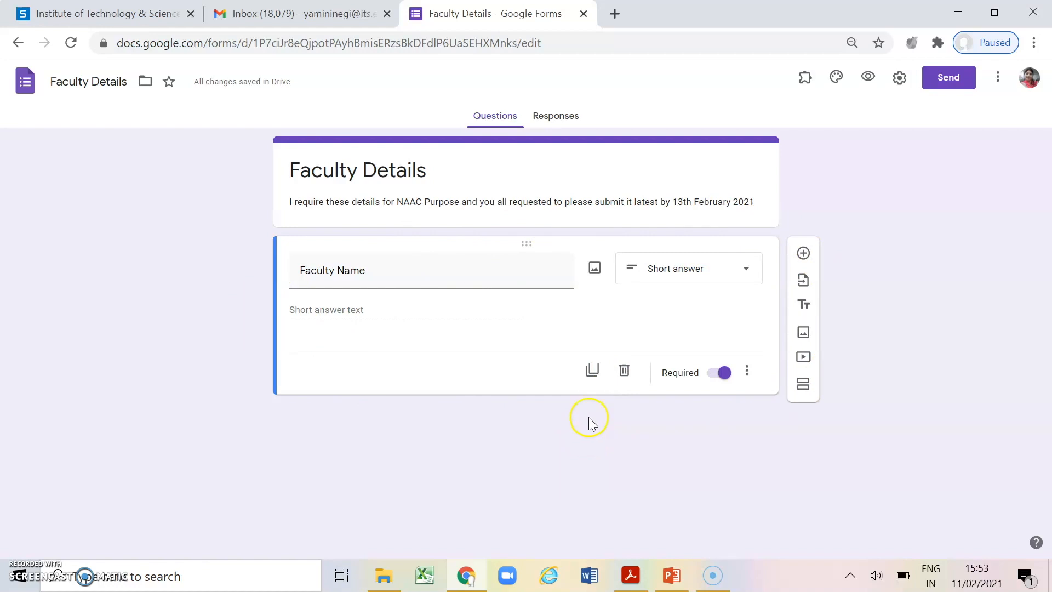
# Step: Duplicate the Faculty Name question and open the copy's question type choices
pyautogui.click(592, 373)
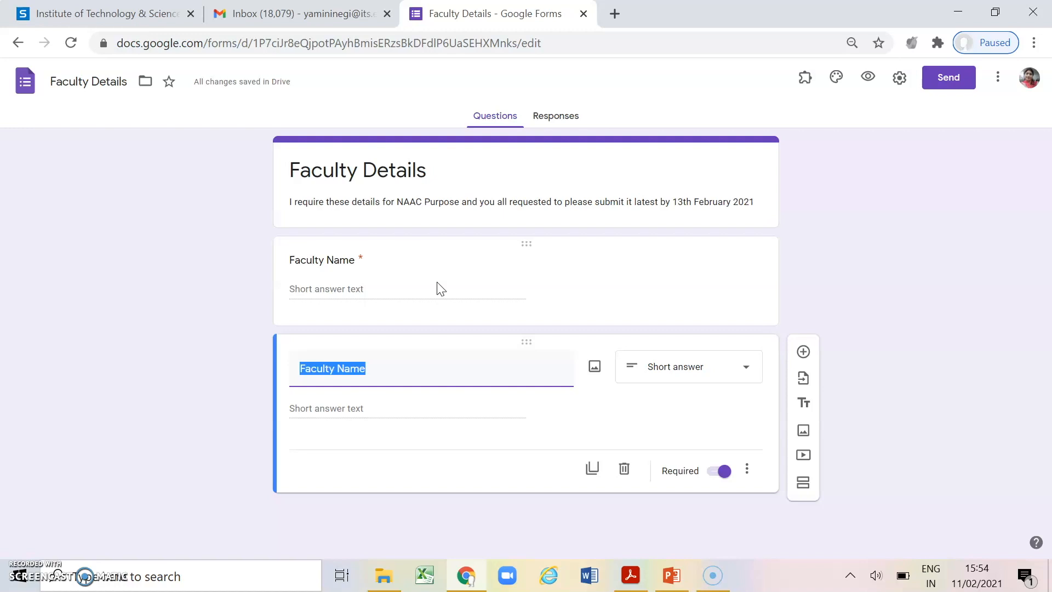
pyautogui.click(656, 366)
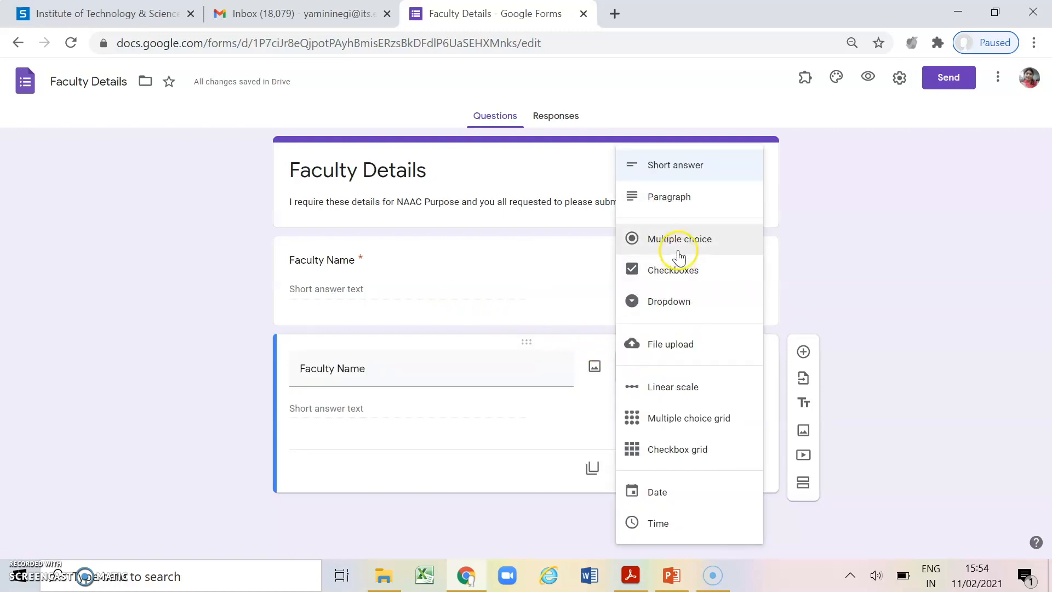